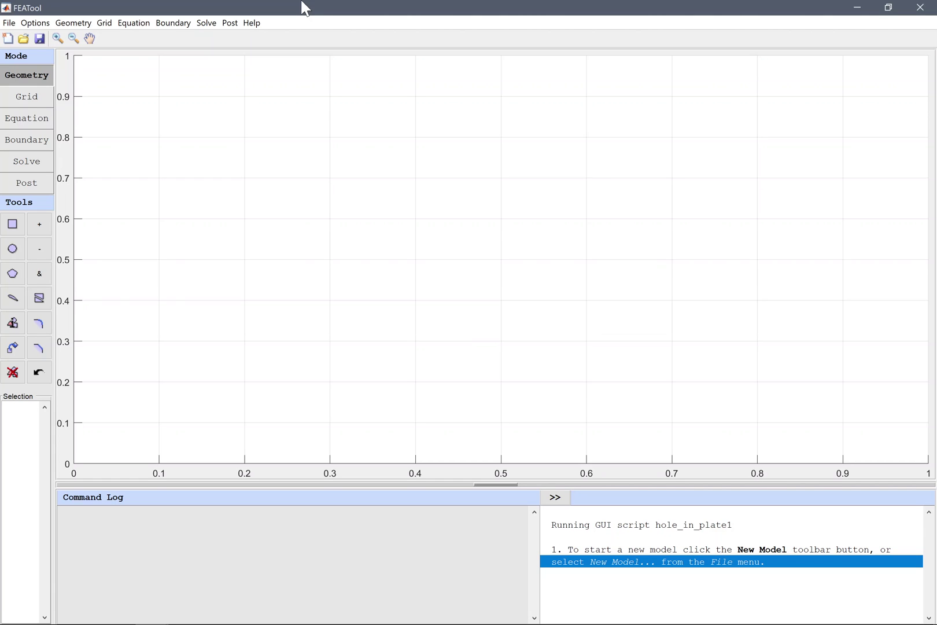
Start a new 2D Plane Stress model with default x, y coordinates and u, v variables.
left_click(9, 40)
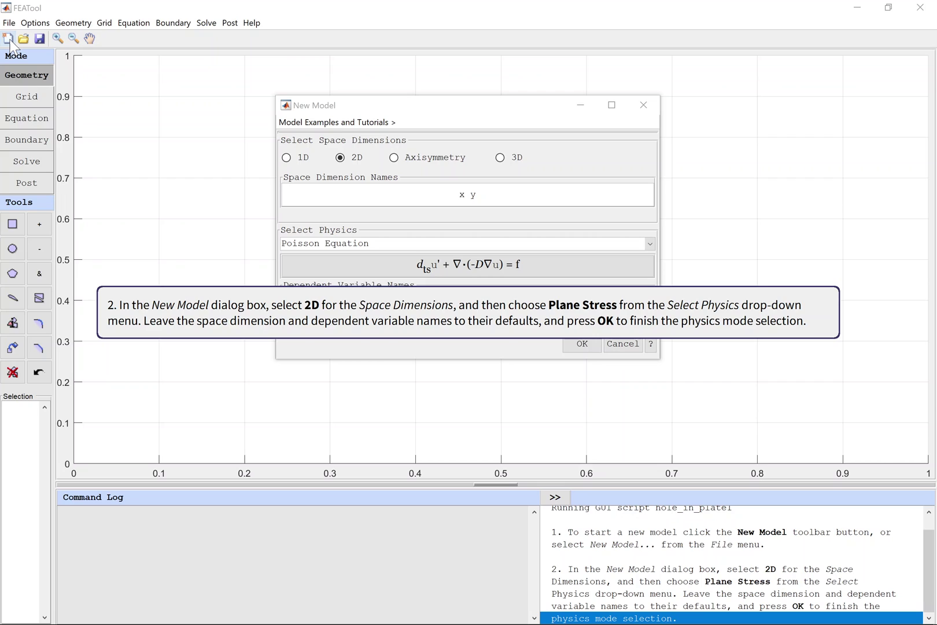
left_click(364, 157)
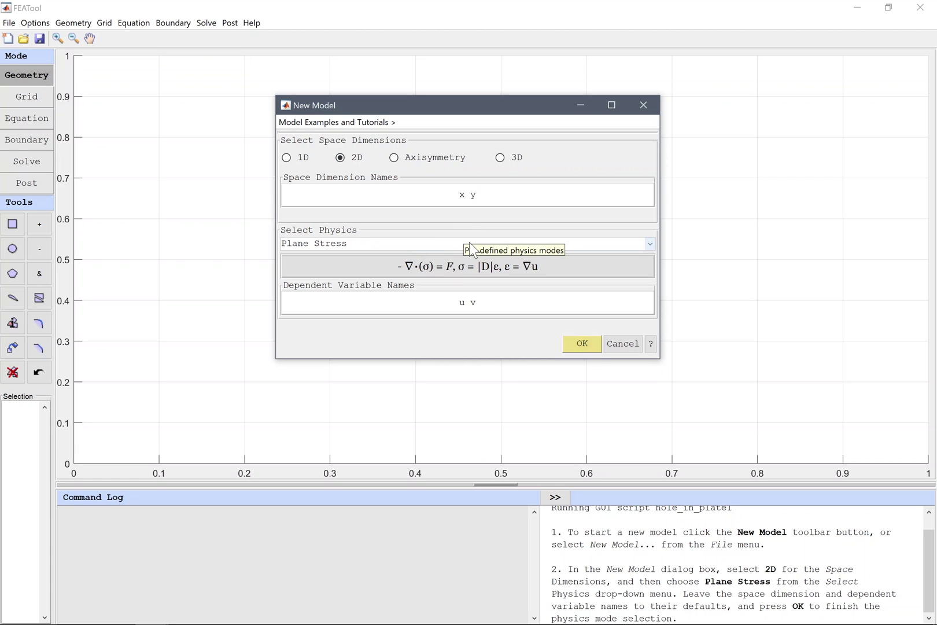
left_click(584, 343)
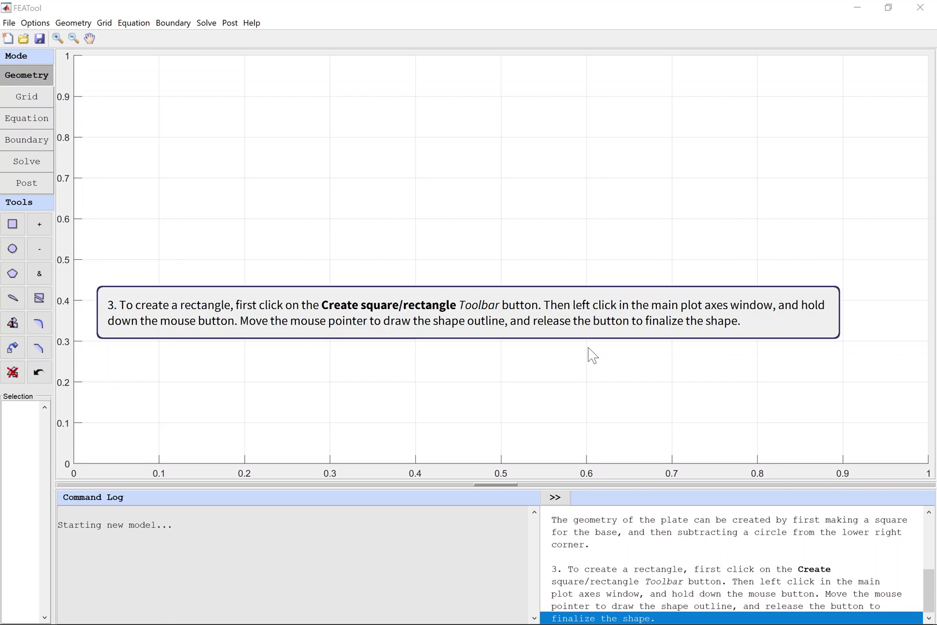
Draw rectangle R1 and open its Edit Geometry Object properties.
left_click(16, 227)
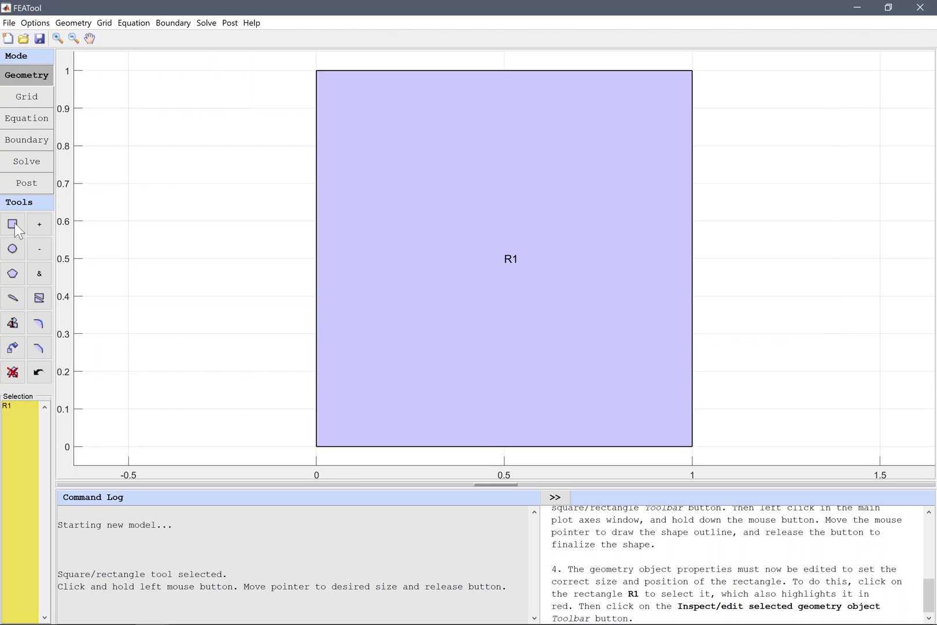
left_click(28, 405)
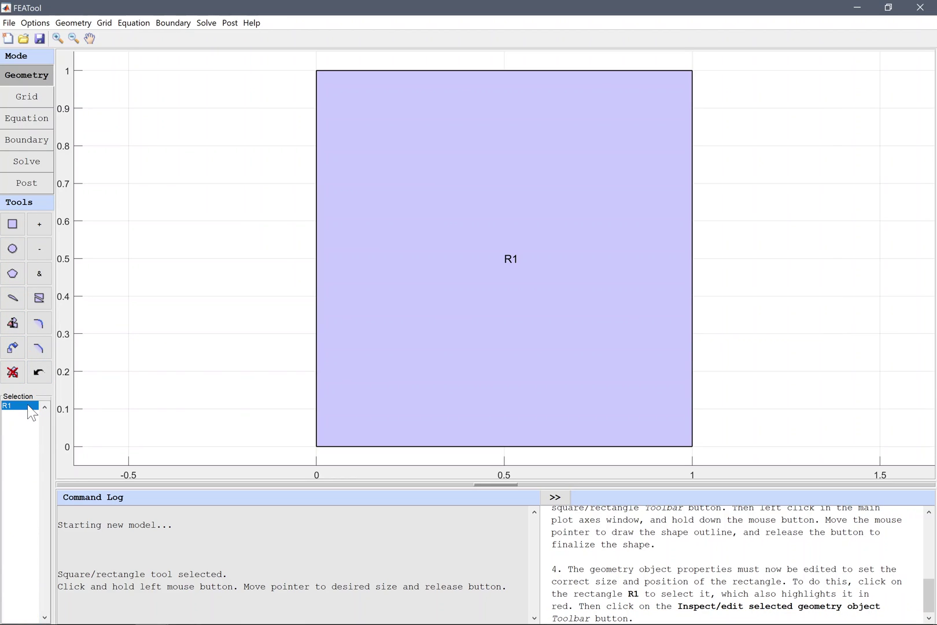
left_click(19, 328)
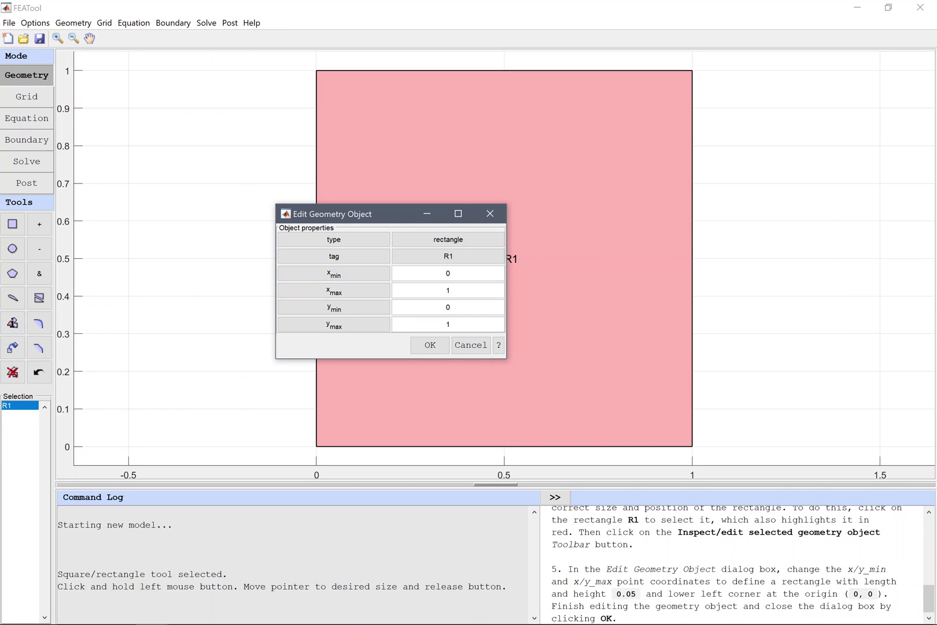
Set R1's x_max and y_max to 0.05, making a 0.05 square at the origin.
double_click(450, 290)
type("0.05")
left_click(456, 307)
left_click(453, 327)
type("0.05")
left_click(434, 346)
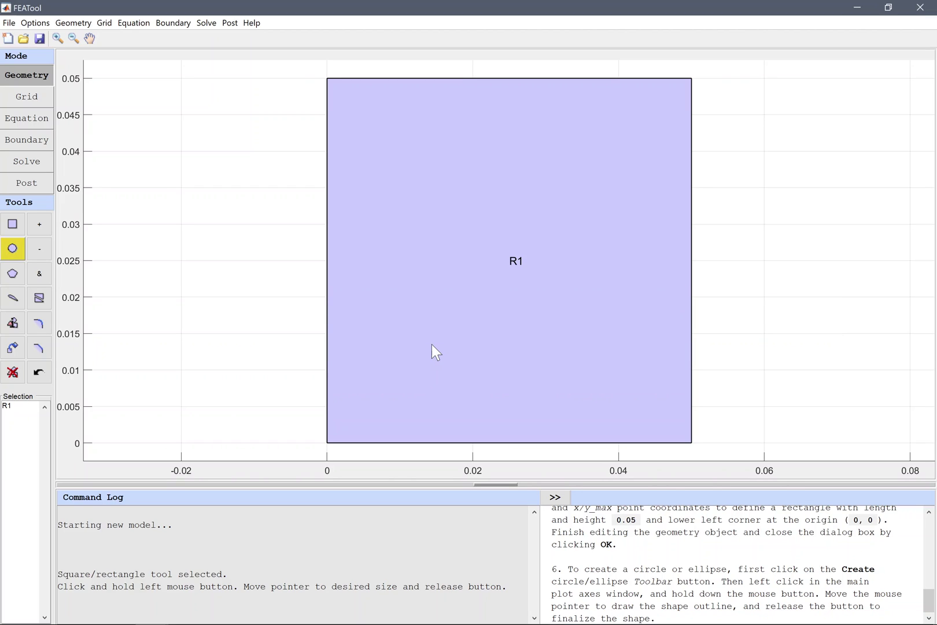
Draw circle E1 and open its geometry properties.
left_click(13, 250)
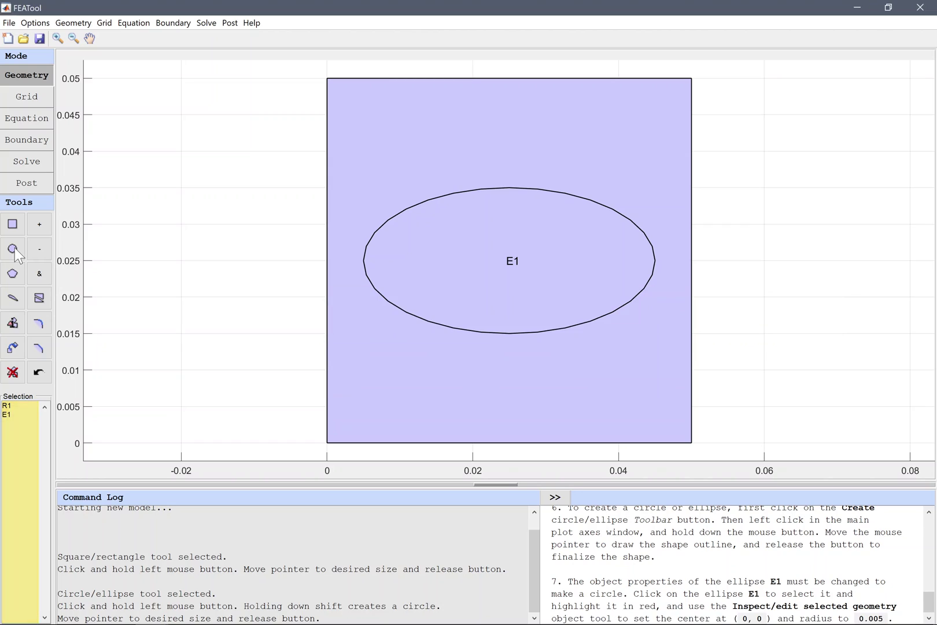
left_click(28, 413)
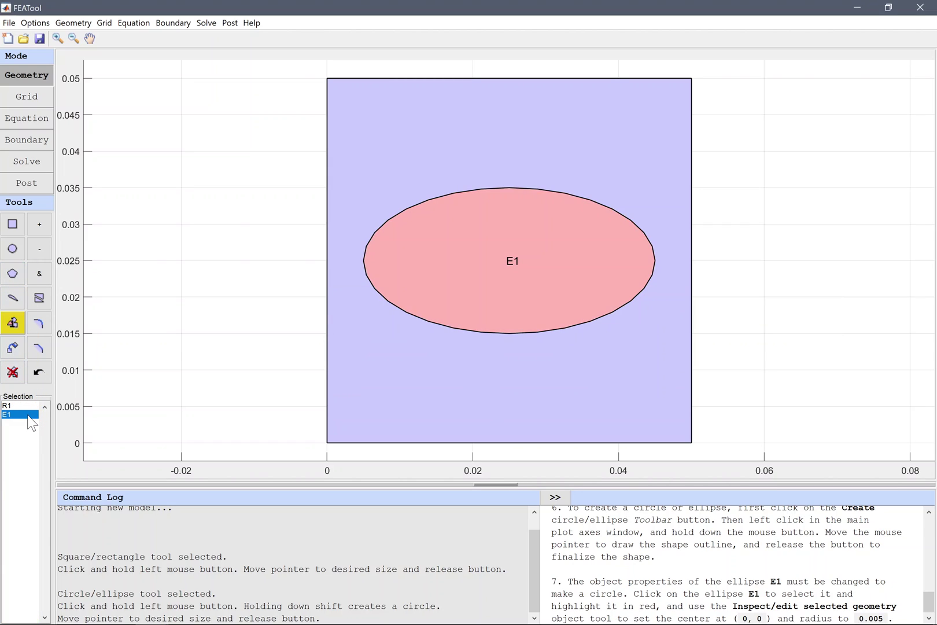
left_click(15, 326)
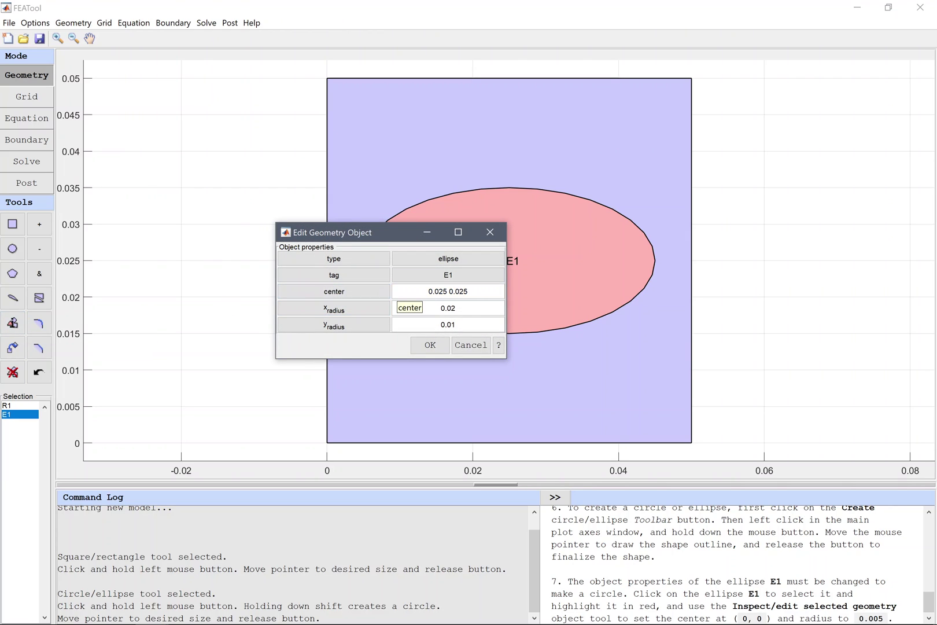
Centre E1 at 0 0 with x and y radius 0.005.
triple_click(398, 292)
type("0 0")
key("Tab")
type("0.005")
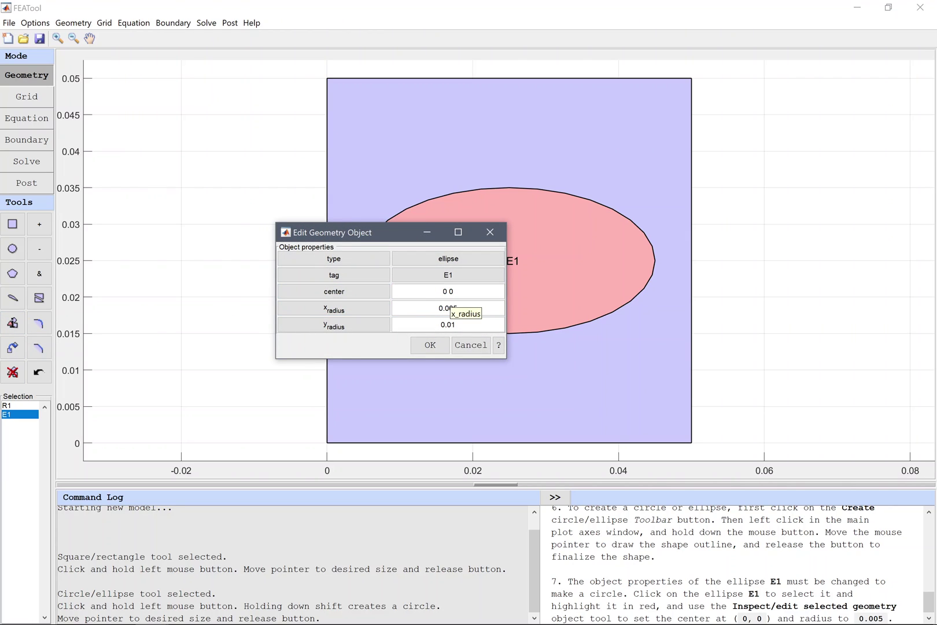
key("Tab")
type("0.005")
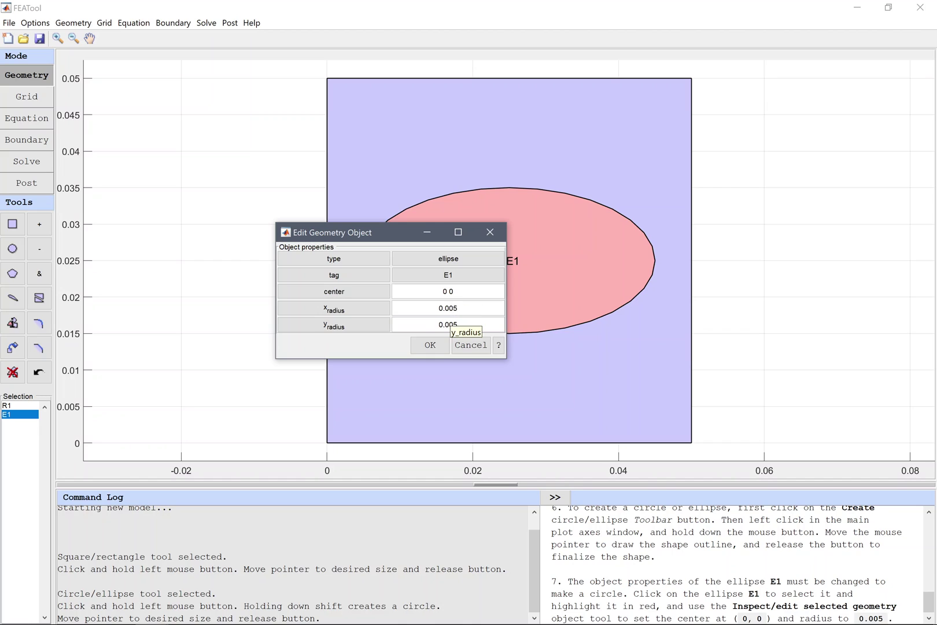
left_click(431, 345)
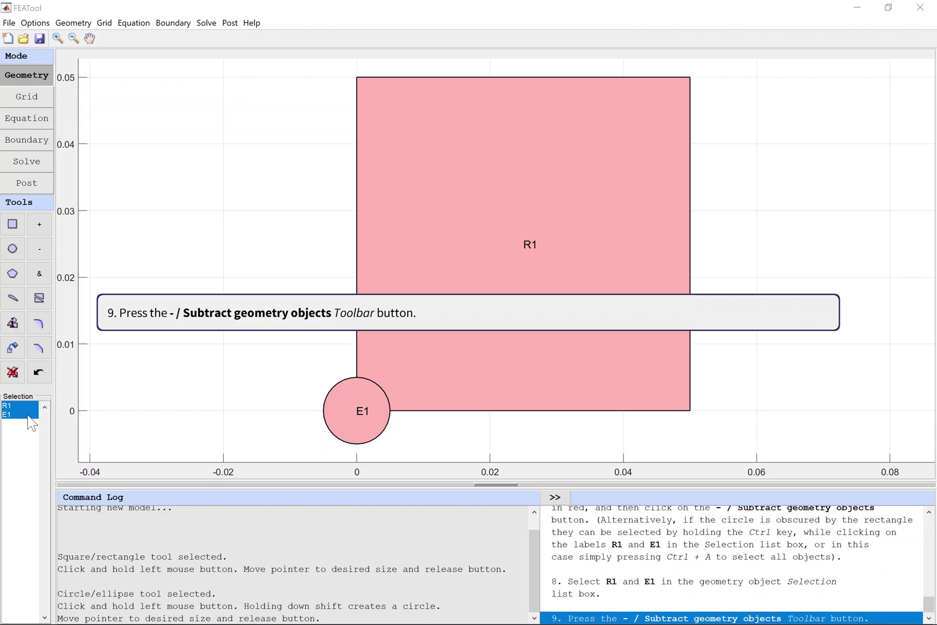
Subtract circle E1 from rectangle R1 to form the notched plate CS1.
left_click(40, 249)
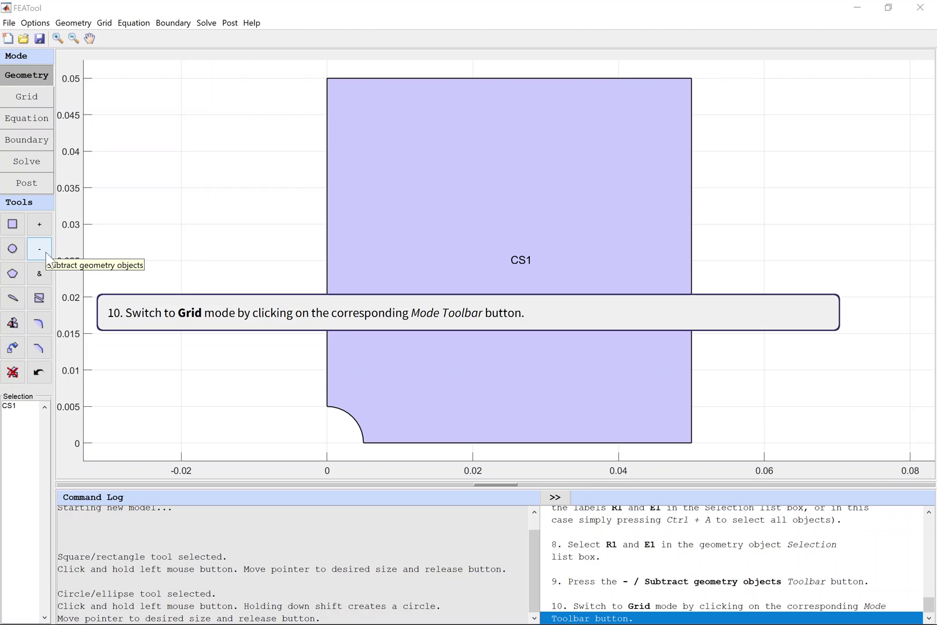
Switch to Grid mode to mesh the notched plate with grid size 0.001.
left_click(29, 98)
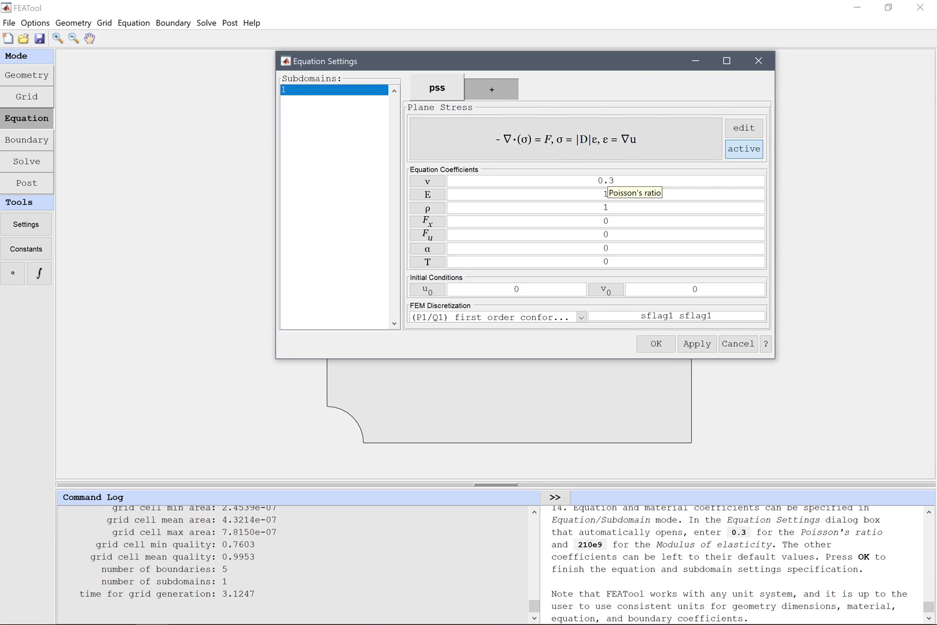
Enter 210e9 as the modulus of elasticity E and apply the material settings.
type("210e9")
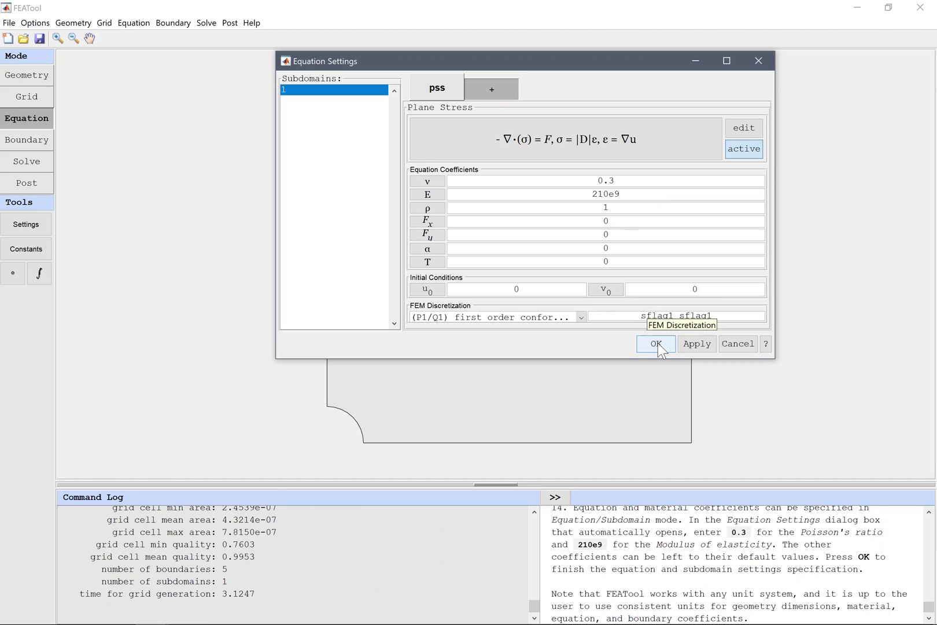
left_click(657, 344)
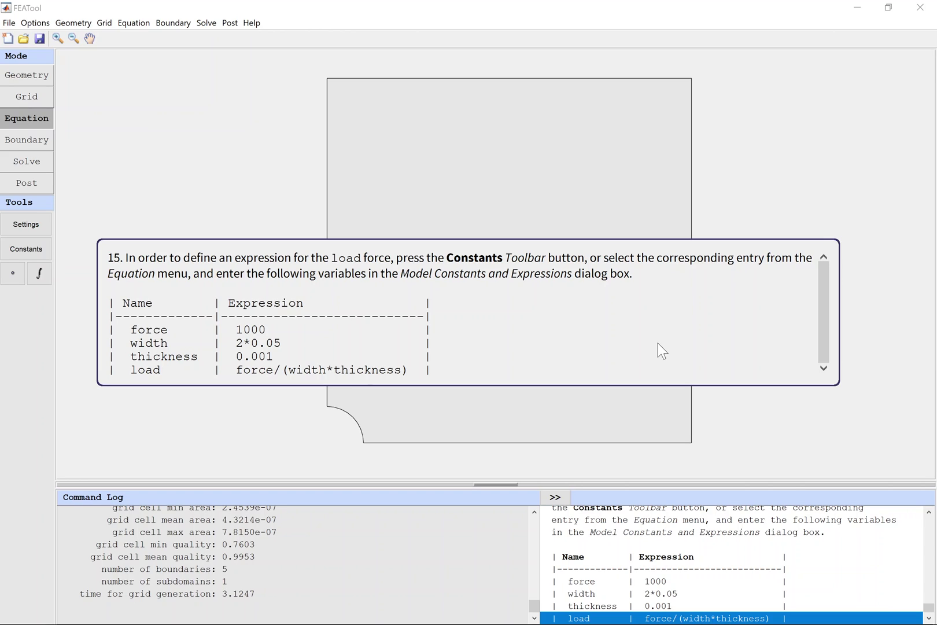
Open the Model Constants and Expressions editor to define force, width, thickness and load.
left_click(658, 344)
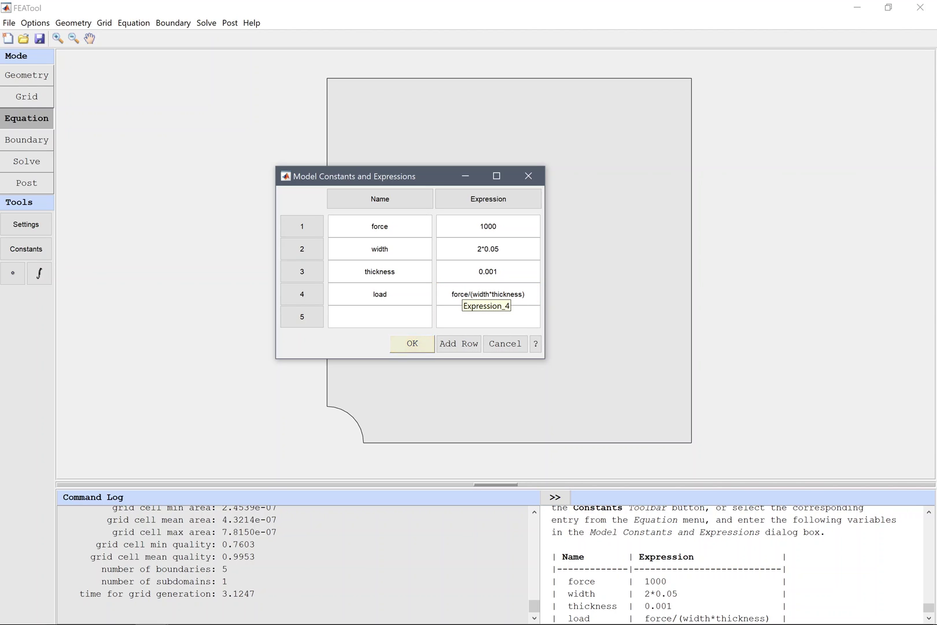
Confirm the four model constants and switch to Boundary mode.
left_click(420, 340)
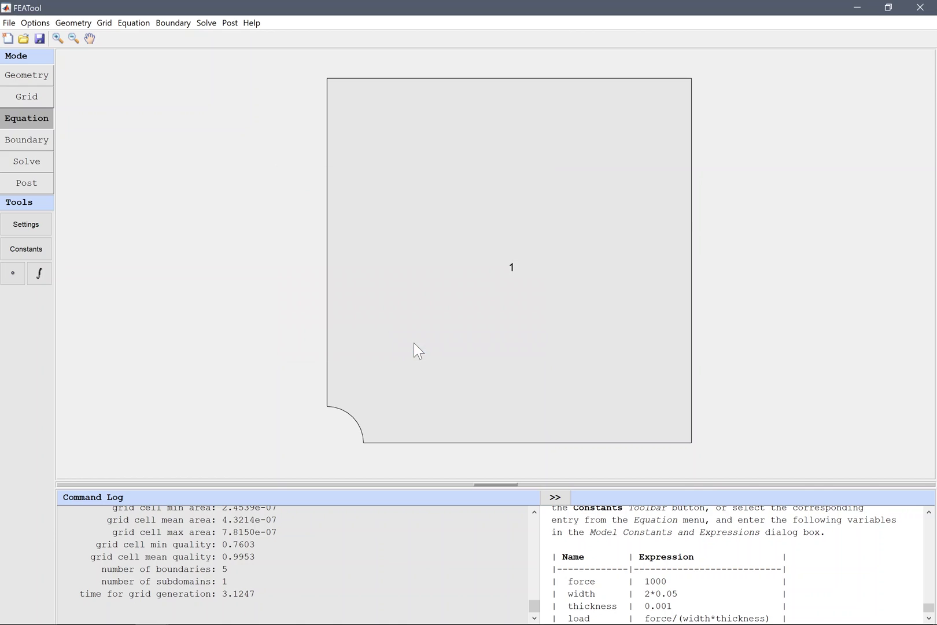
left_click(414, 342)
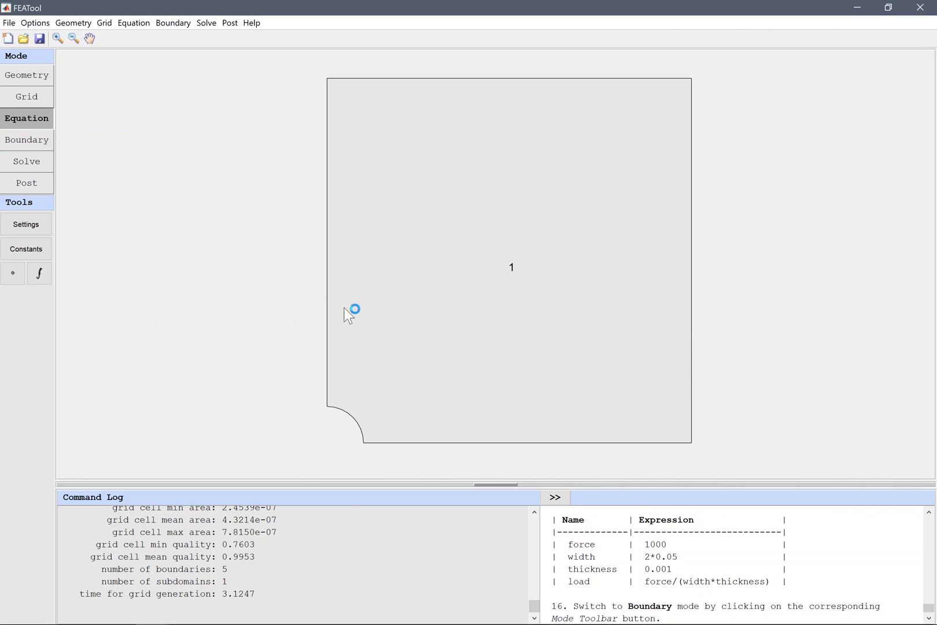
left_click(30, 145)
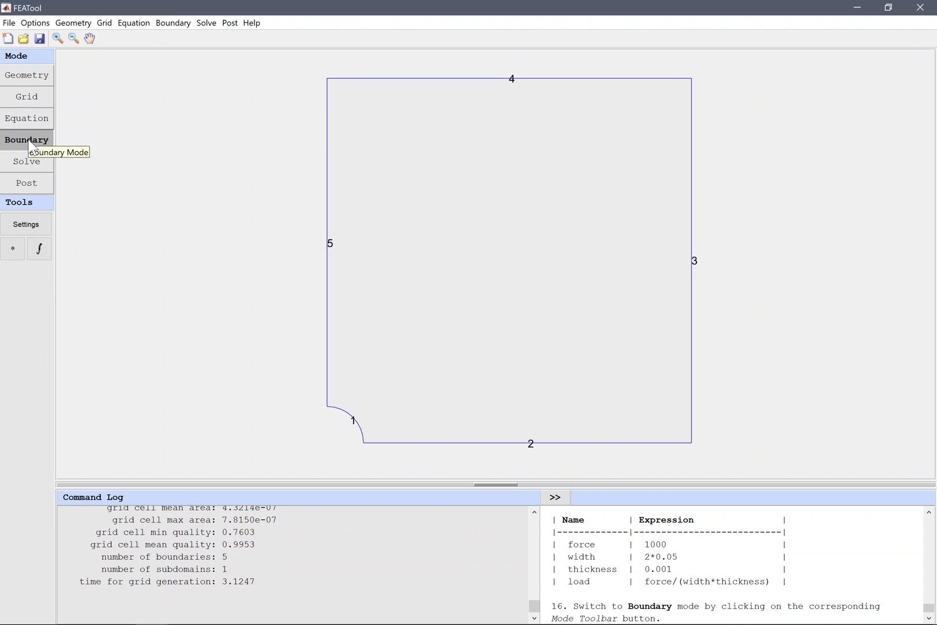
Open Boundary Settings to give boundaries 1–5 zero x and y edge loads.
left_click(30, 144)
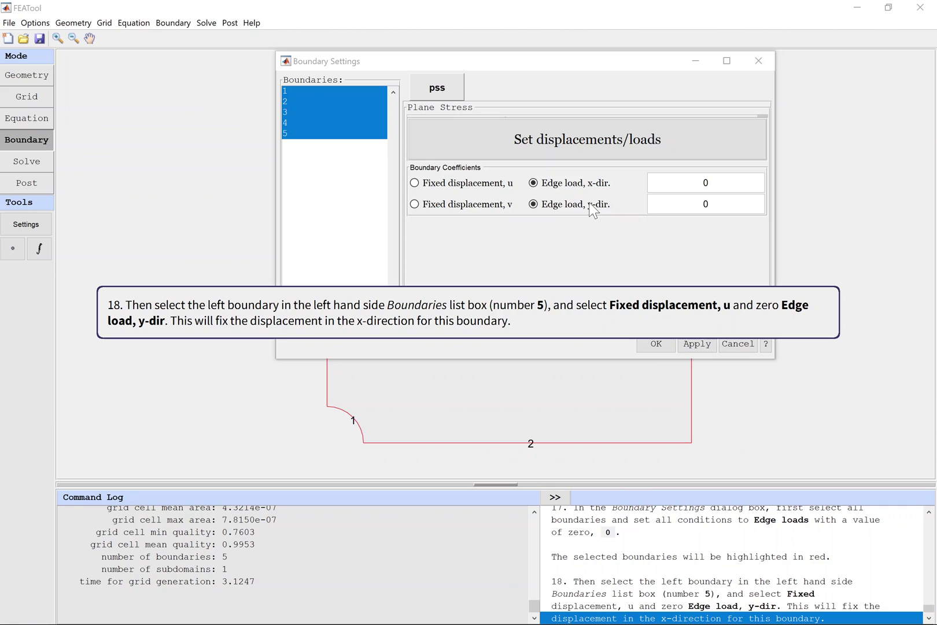
Set Fixed displacement u on left boundary 5 and Fixed displacement v on bottom boundary 2.
left_click(342, 134)
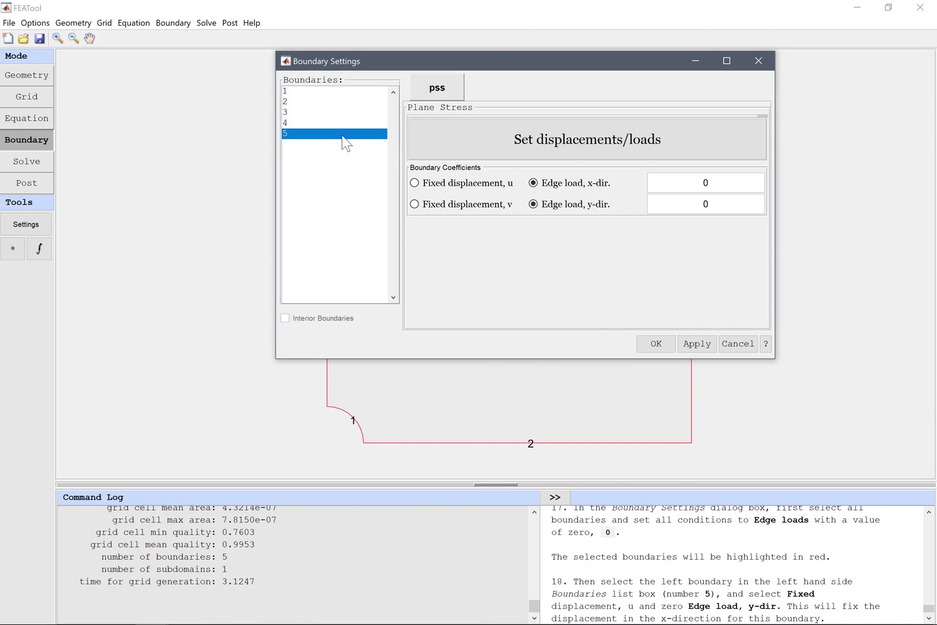
left_click(469, 184)
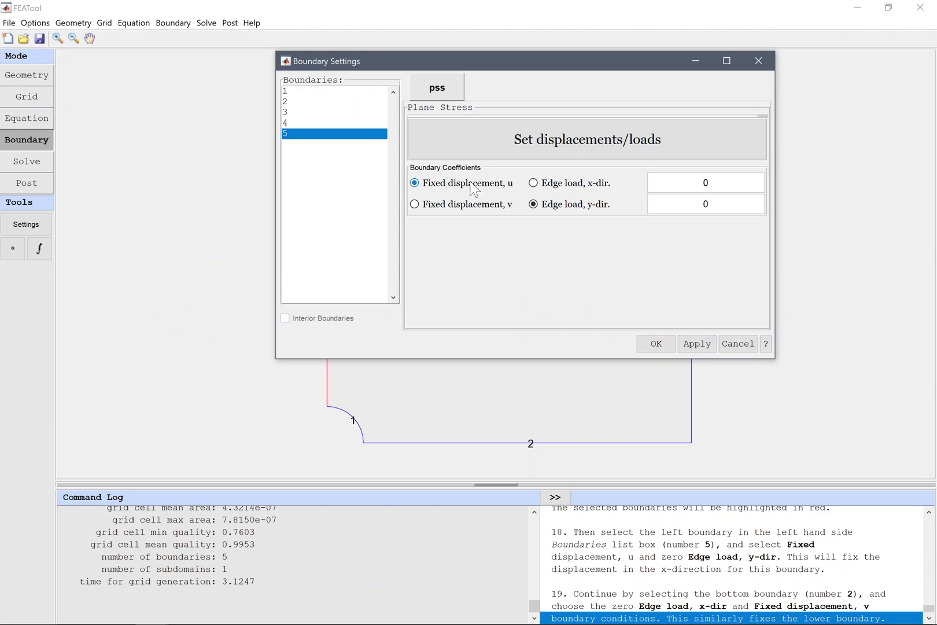
left_click(343, 102)
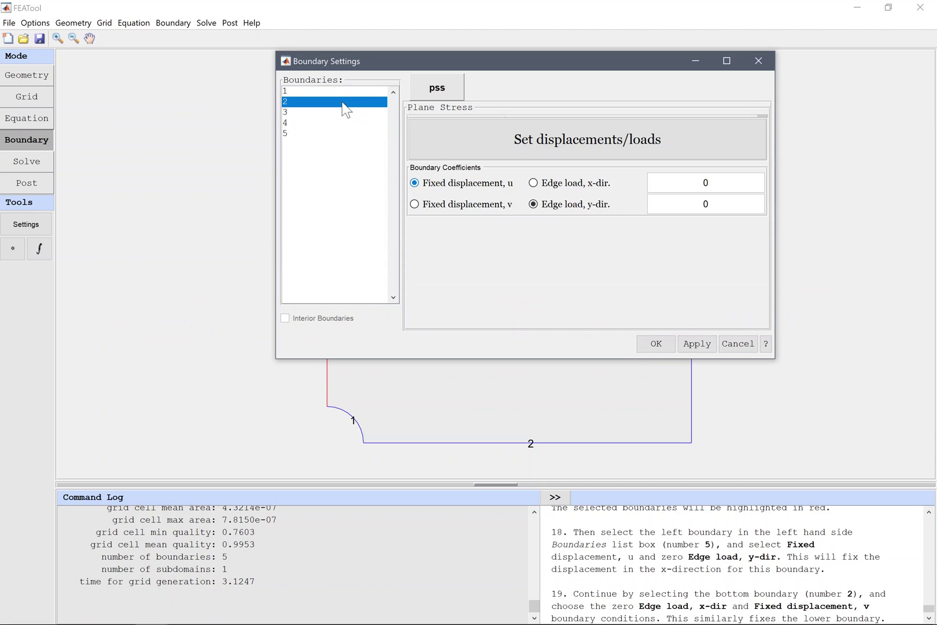
left_click(471, 204)
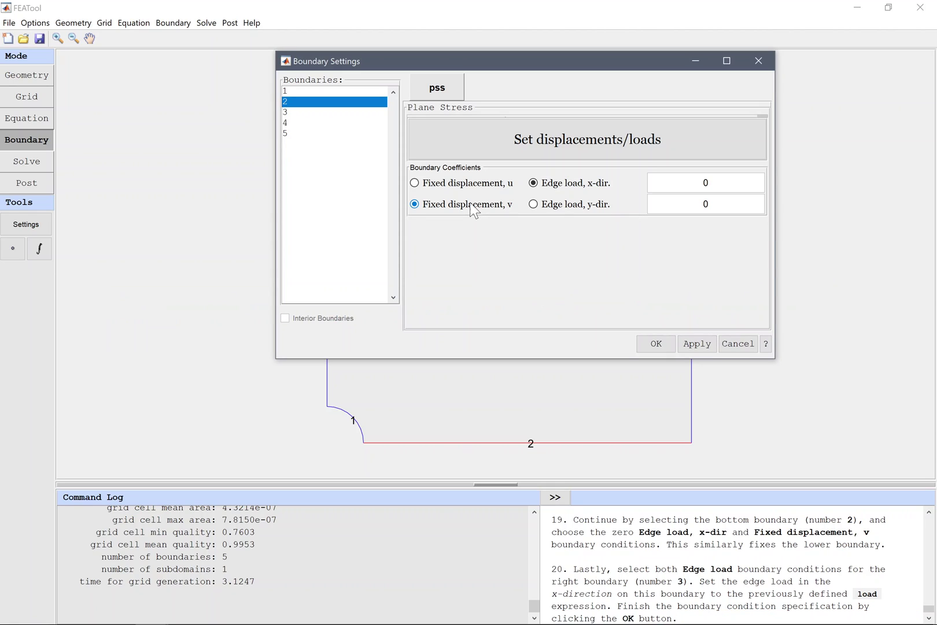
Enter 'load' as the Edge load x-dir on right boundary 3 and confirm the boundary settings.
left_click(342, 113)
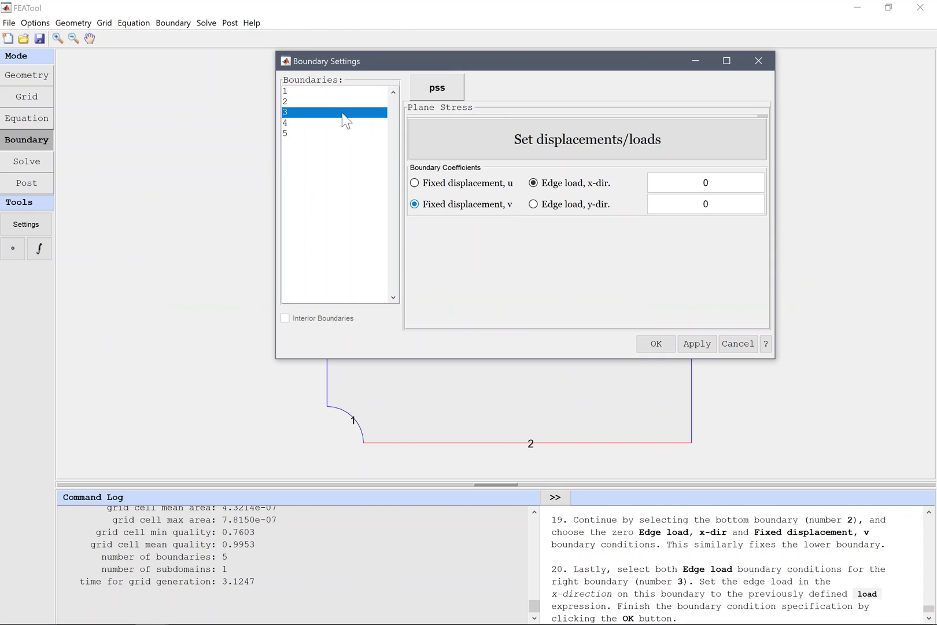
type("load")
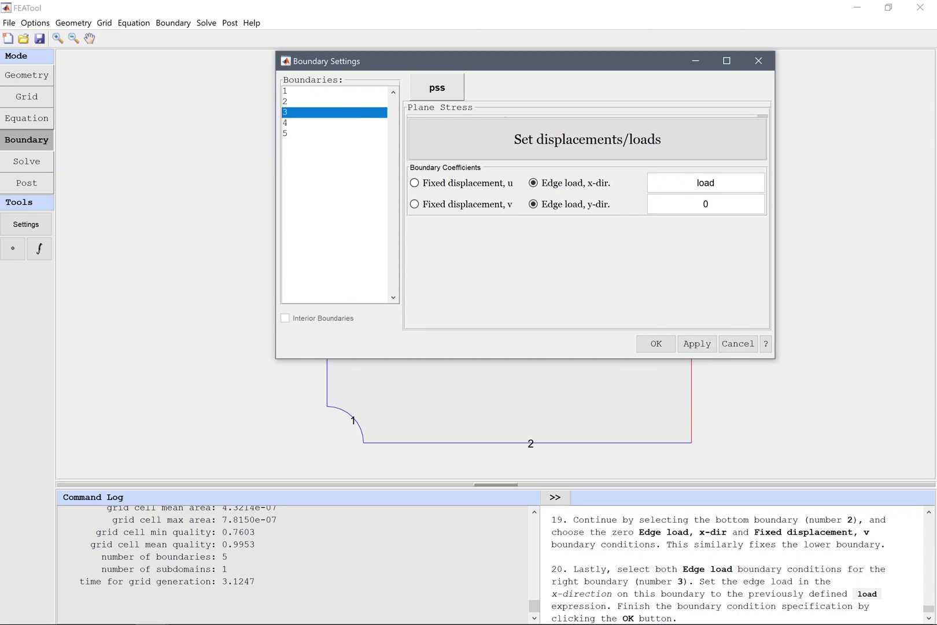
left_click(656, 344)
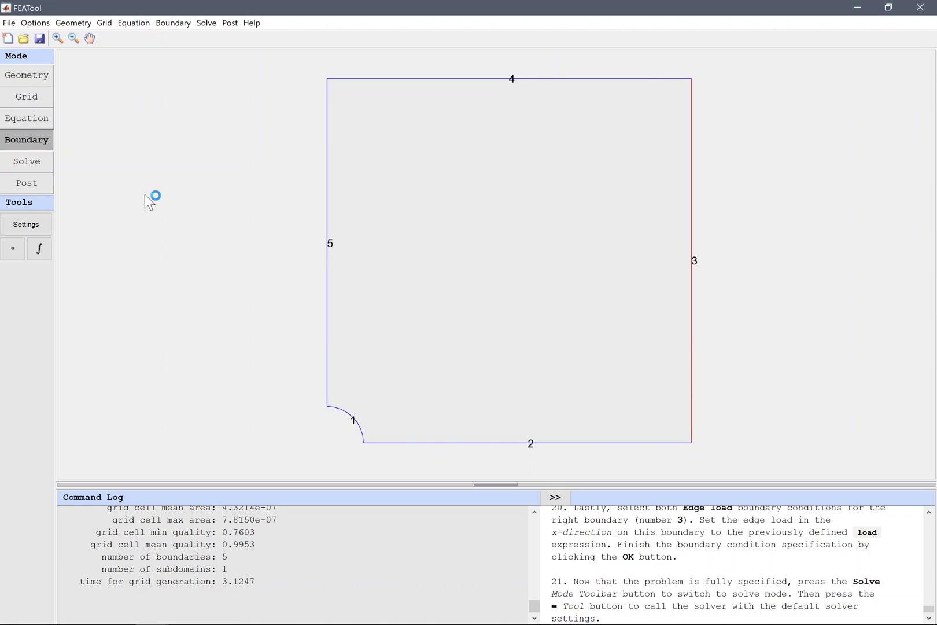
Solve the model with default solver settings, giving a von Mises stress plot up to 2.4958×10^7.
left_click(29, 163)
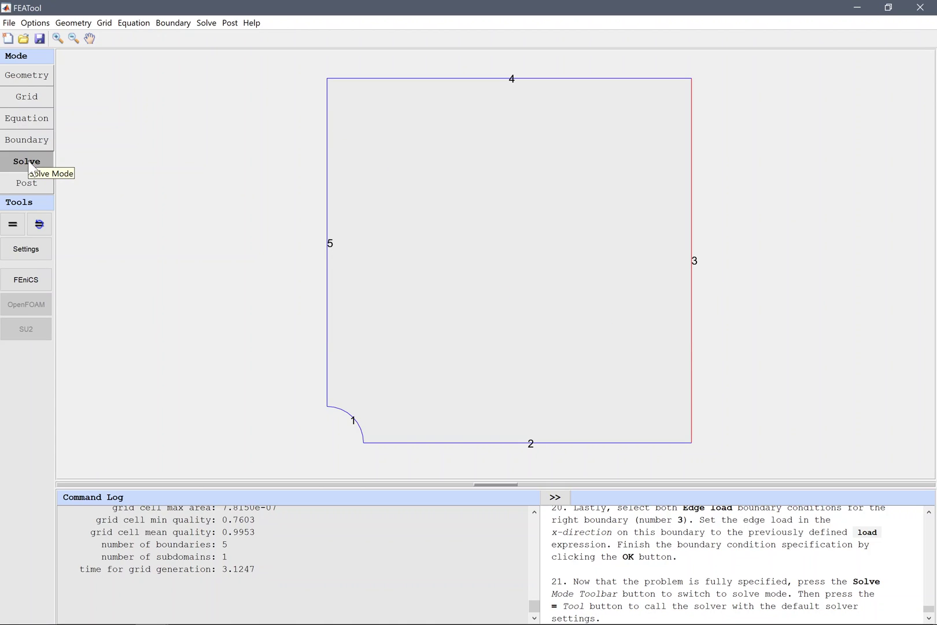
left_click(17, 227)
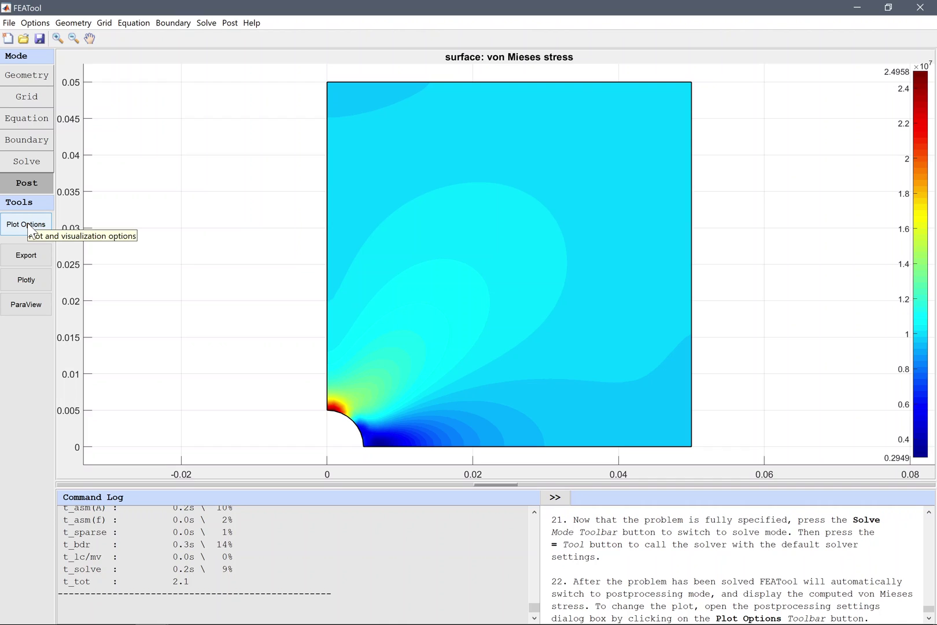
Show Stress, x-component as the surface plot, ranging from −0.0493 to 2.5575×10^7.
left_click(30, 229)
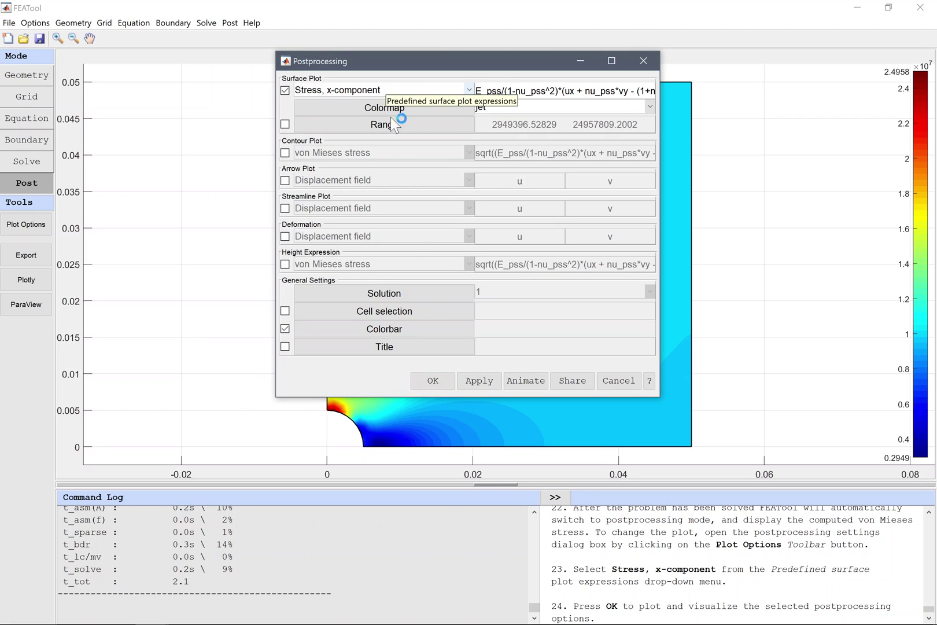
left_click(433, 381)
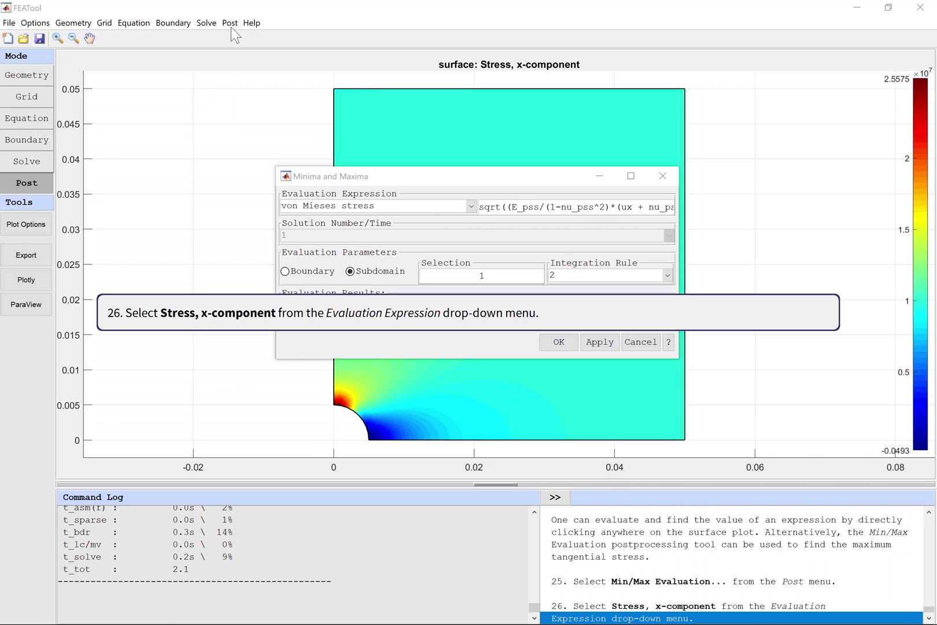
Compute the minimum and maximum of Stress, x-component over the plate.
left_click(380, 206)
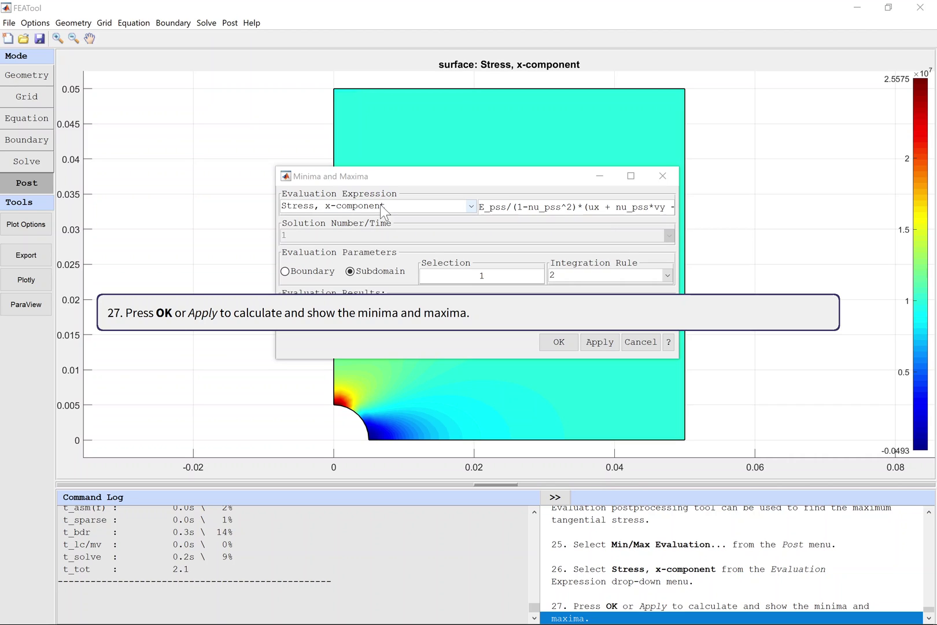
left_click(559, 342)
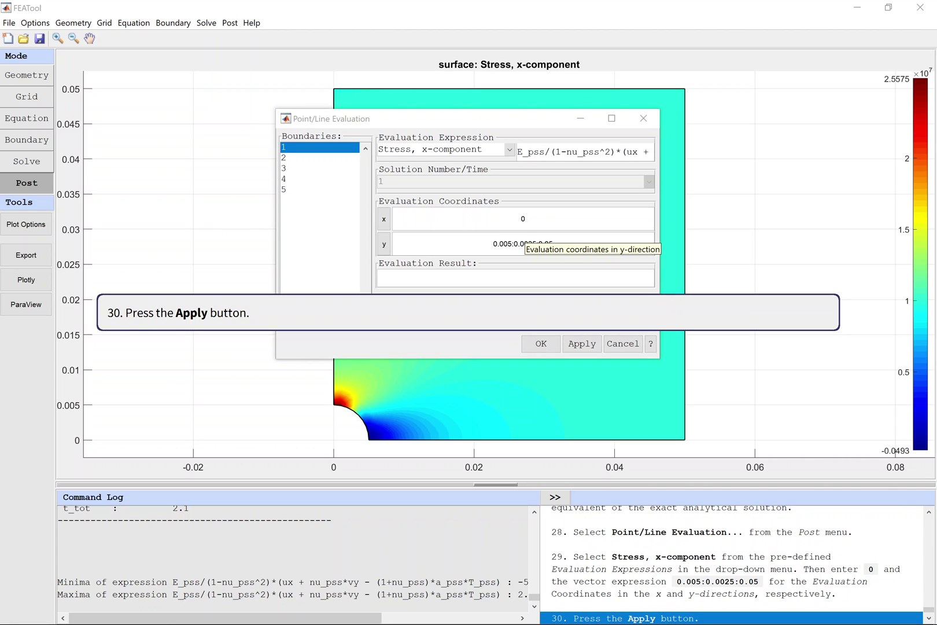
Evaluate Stress, x-component at x = 0 for y = 0.005:0.0025:0.05.
left_click(580, 343)
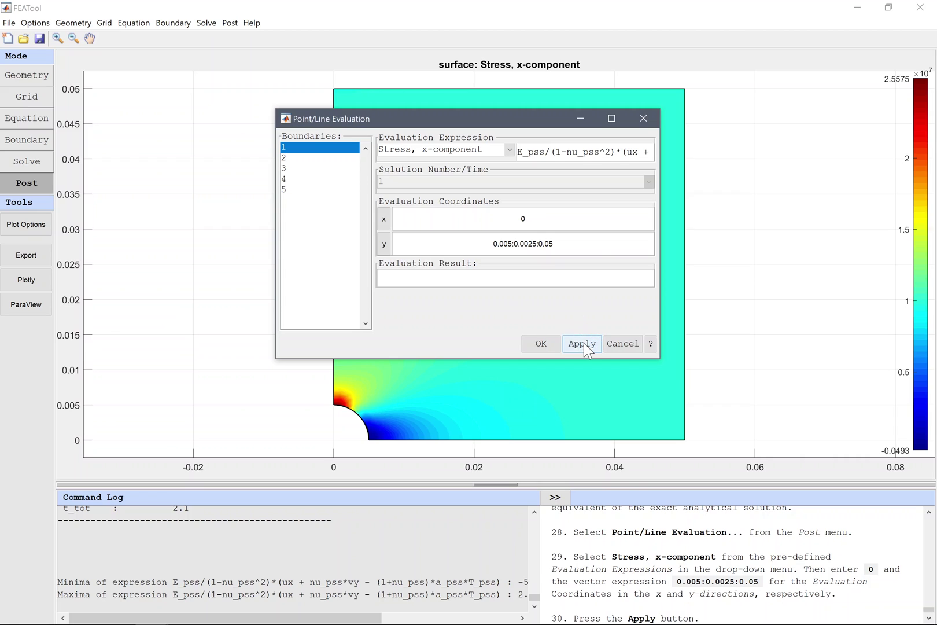